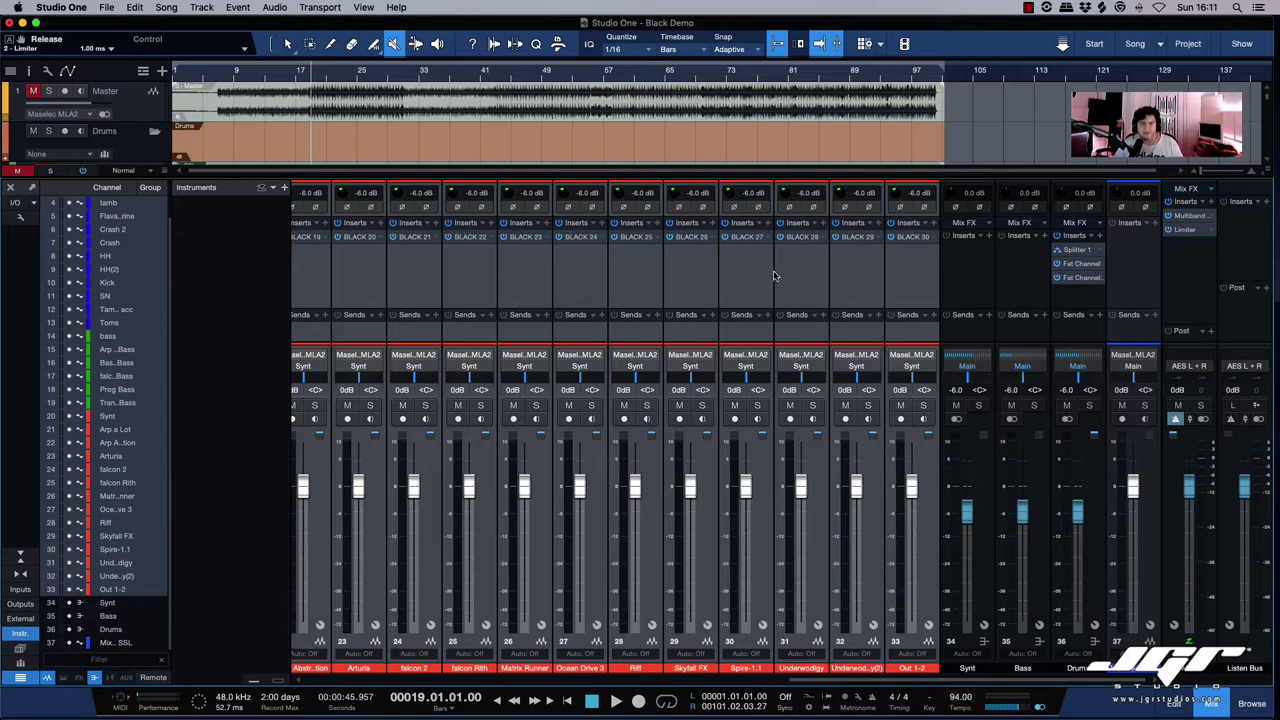
# Set the audio process precision to Double (64 Bit) in the audio processing preferences and accept the change.
pyautogui.hscroll(-10, 773, 275)
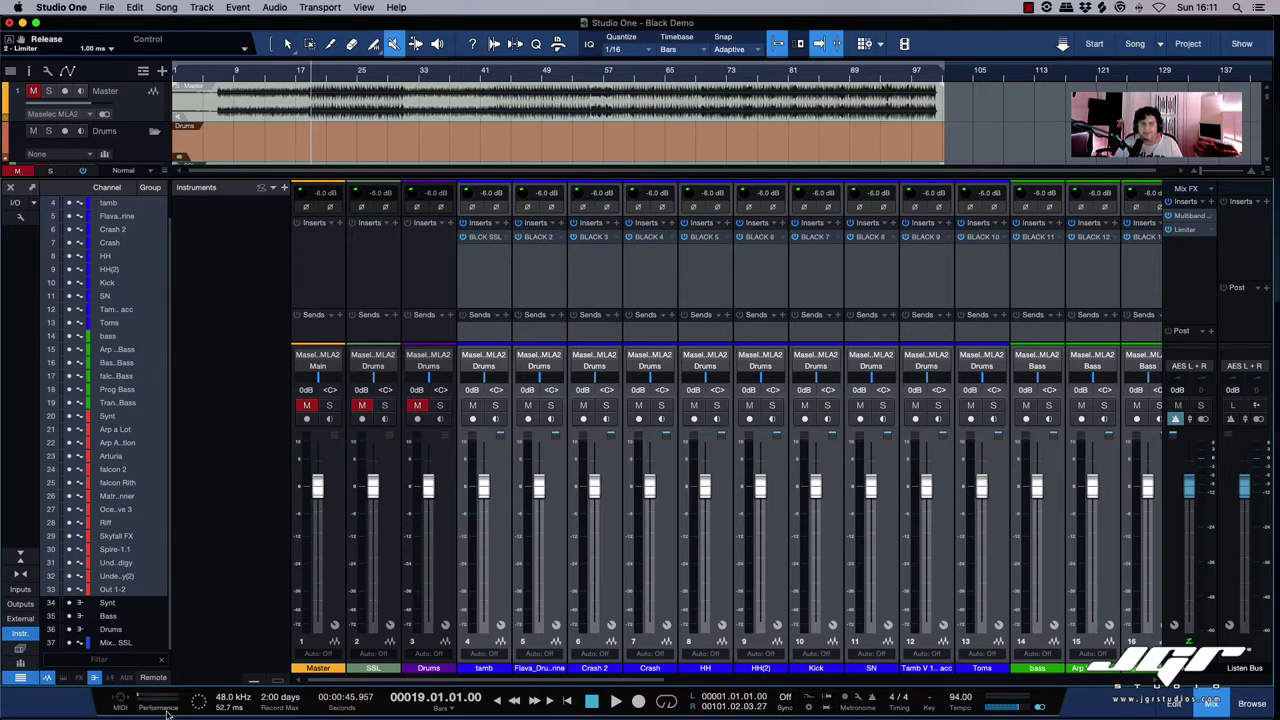
pyautogui.click(61, 7)
pyautogui.click(45, 43)
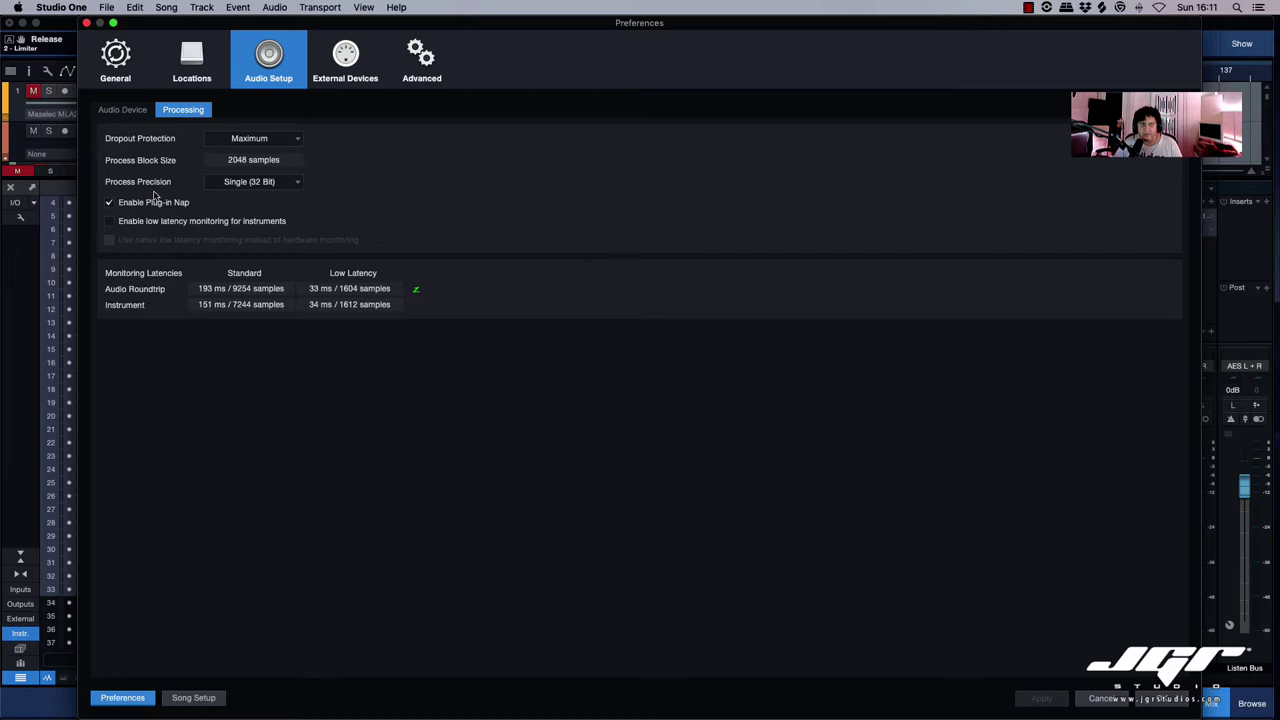
pyautogui.click(255, 181)
pyautogui.click(262, 200)
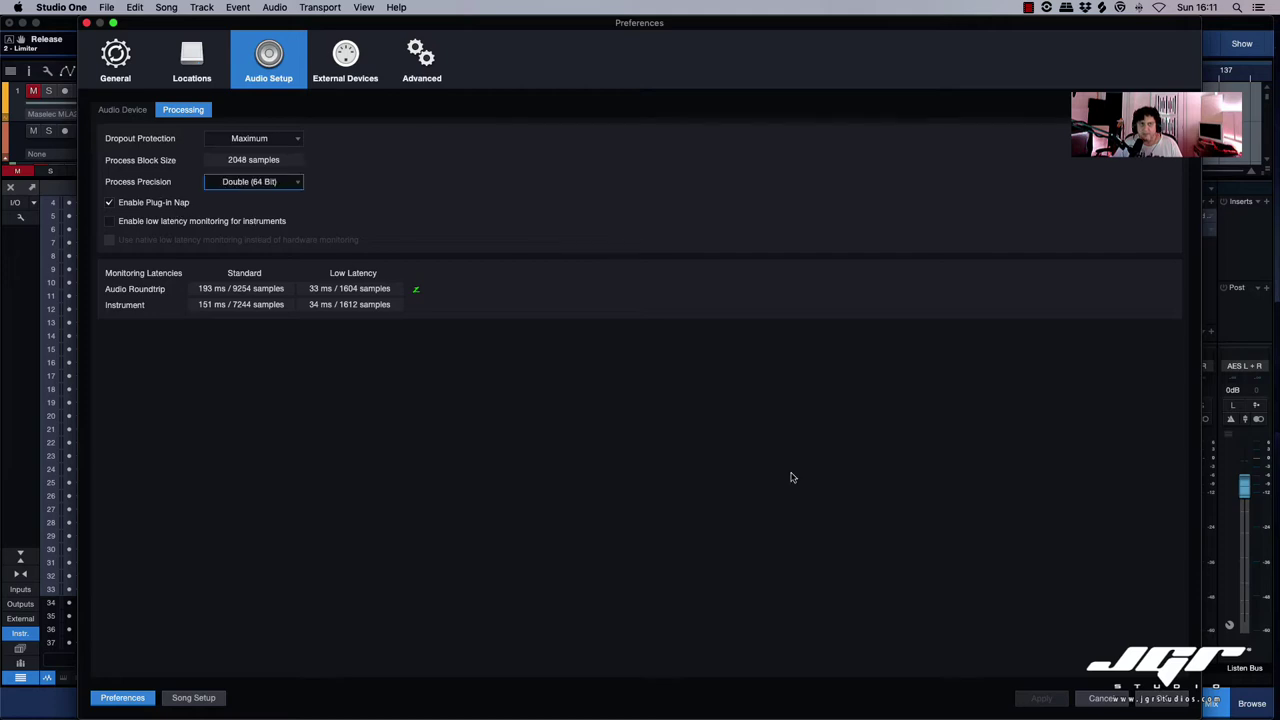
pyautogui.click(1167, 701)
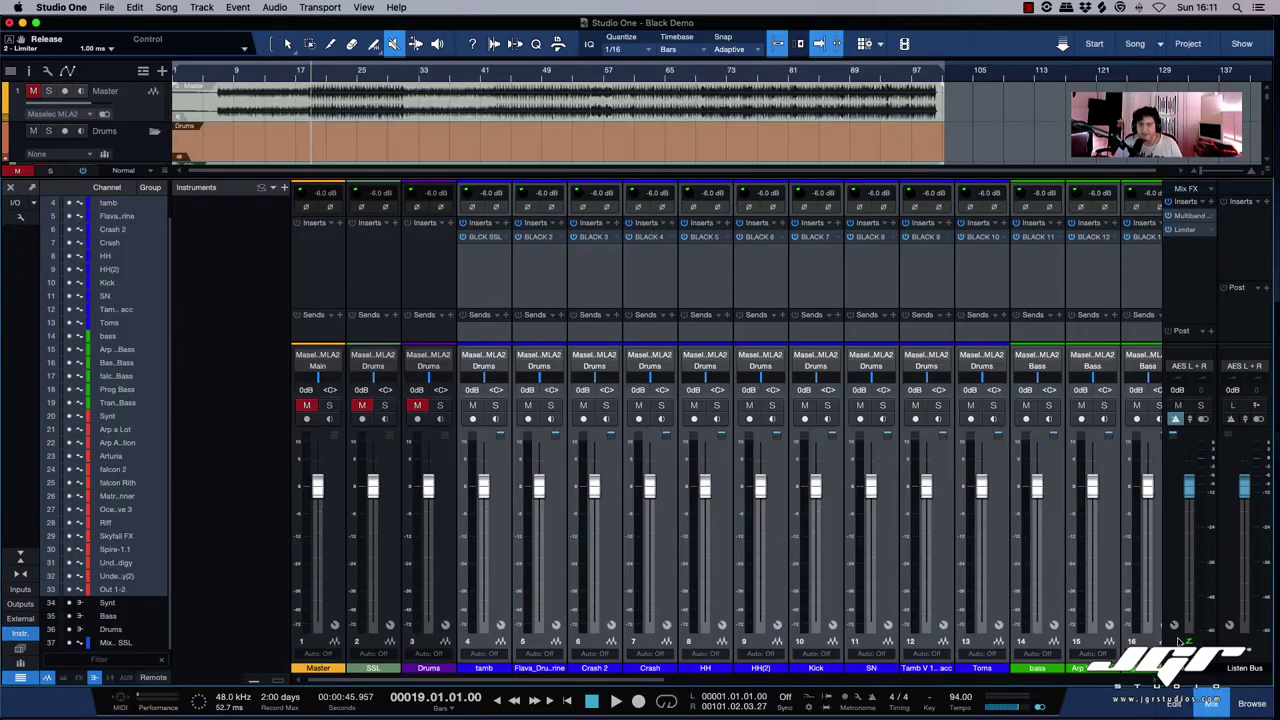
# Open the Performance Monitor and look through the BLACK plug-in inserts with their CPU load and latency.
pyautogui.click(158, 707)
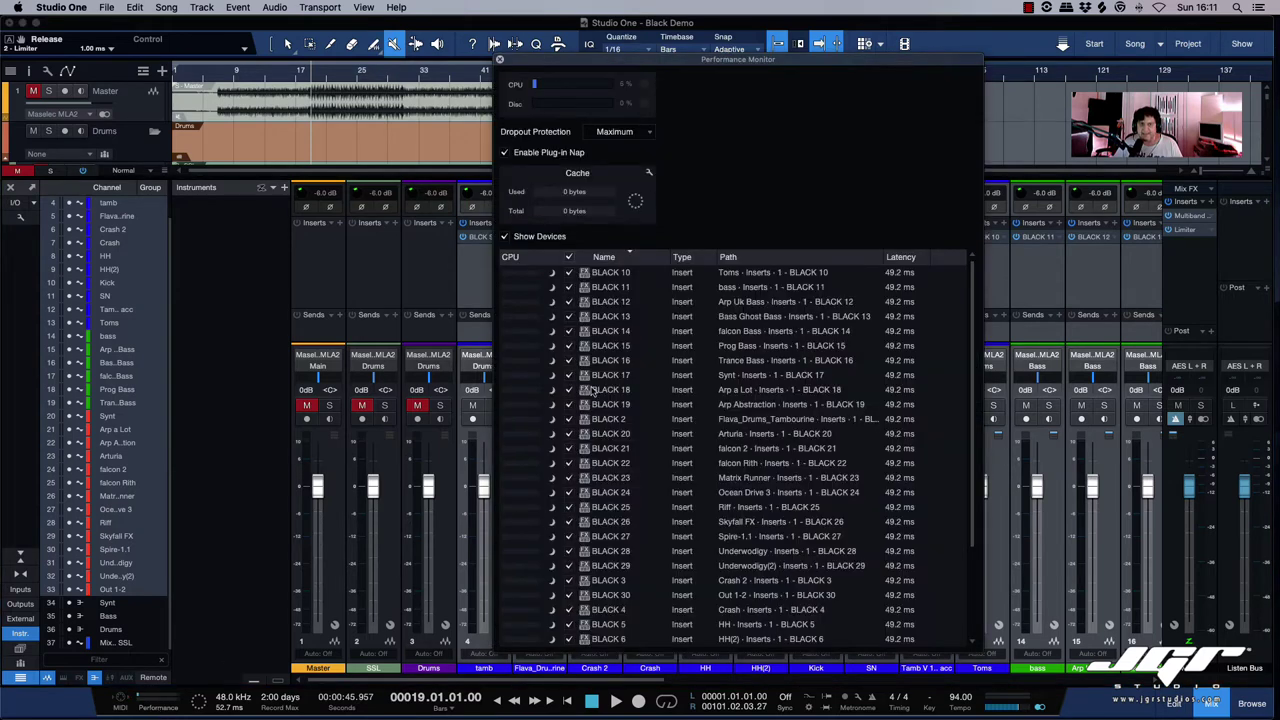
pyautogui.scroll(3, 591, 390)
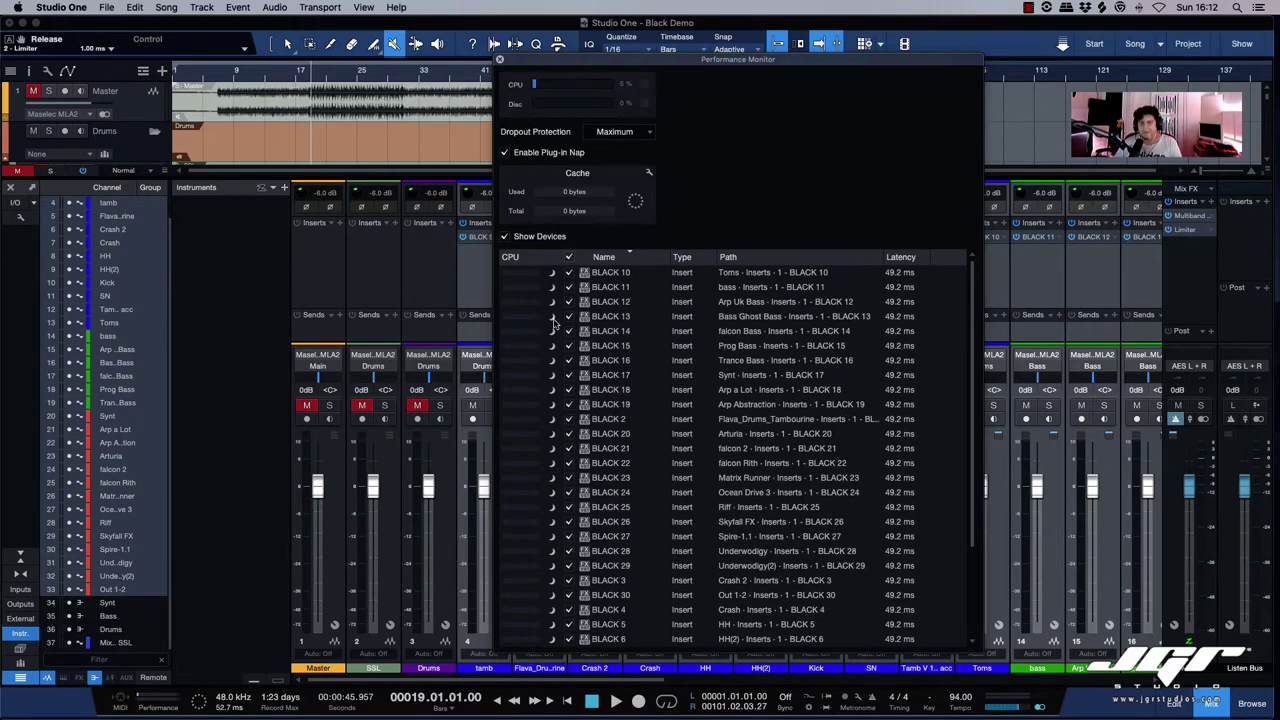
pyautogui.scroll(-3, 562, 326)
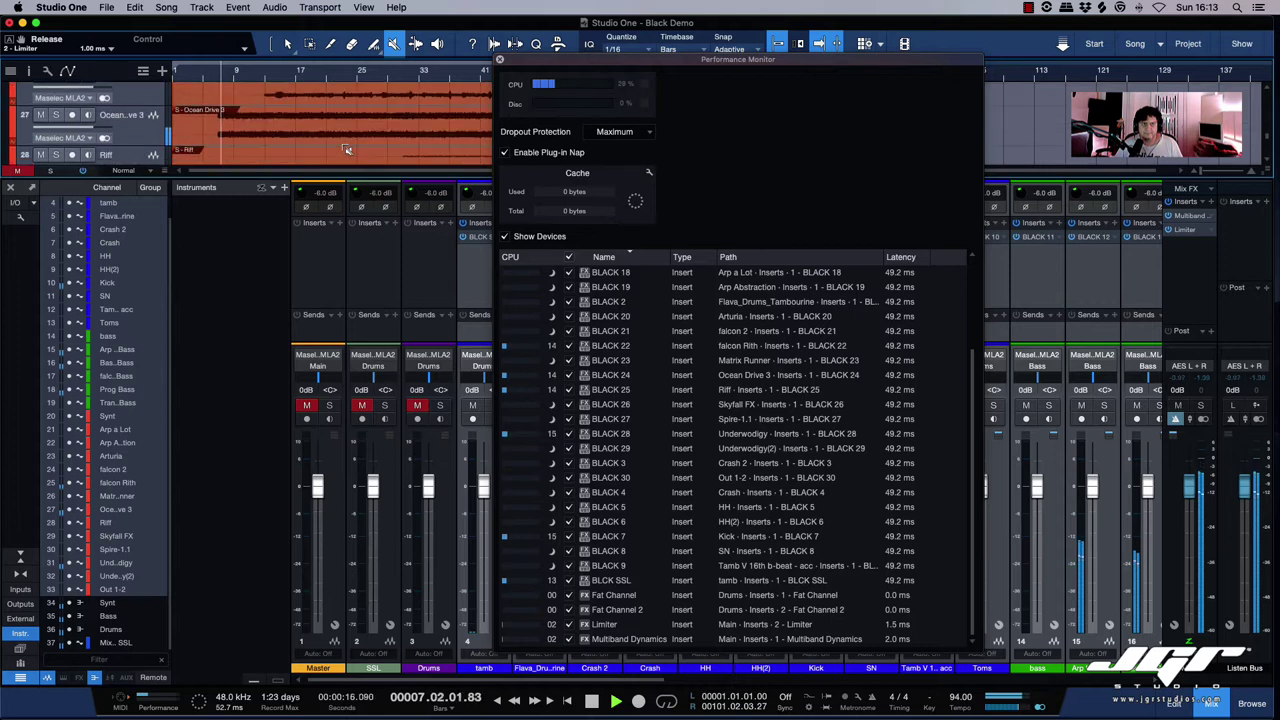
# Stop playback and place the playback cursor at bar 9 with the Underwodigy event on track 31 selected.
pyautogui.scroll(-4, 346, 150)
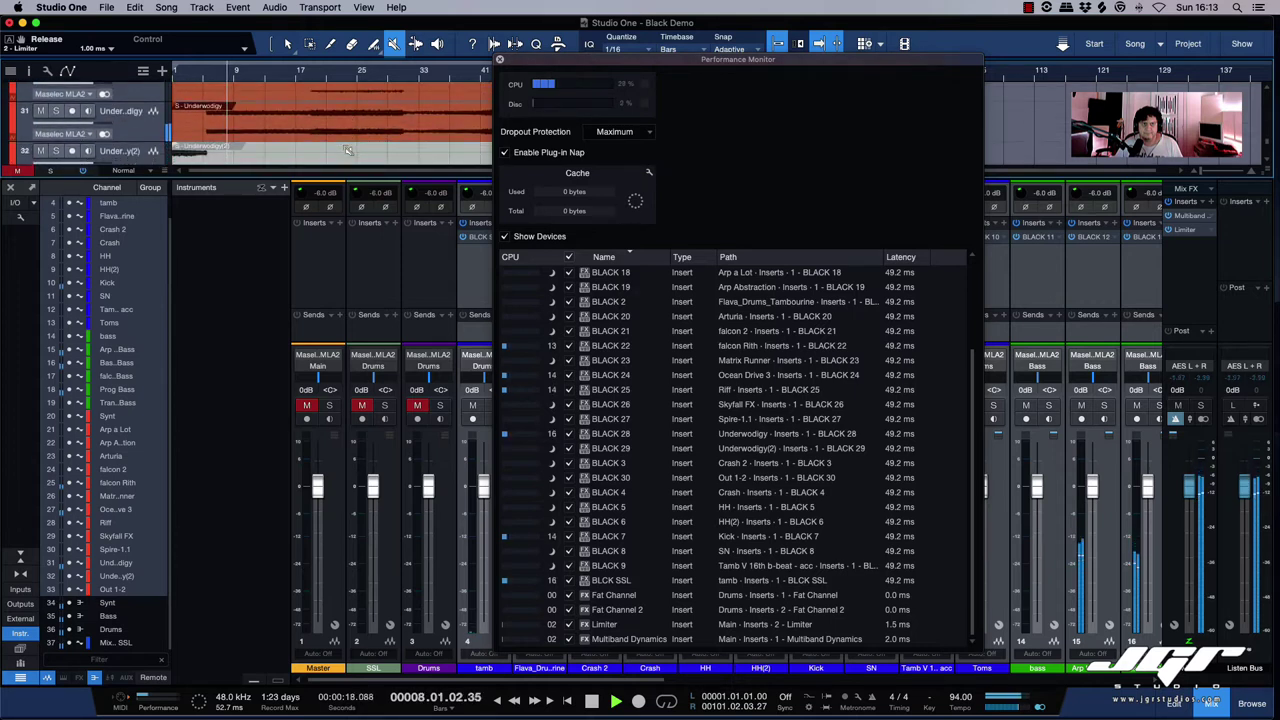
pyautogui.click(348, 134)
pyautogui.press('space')
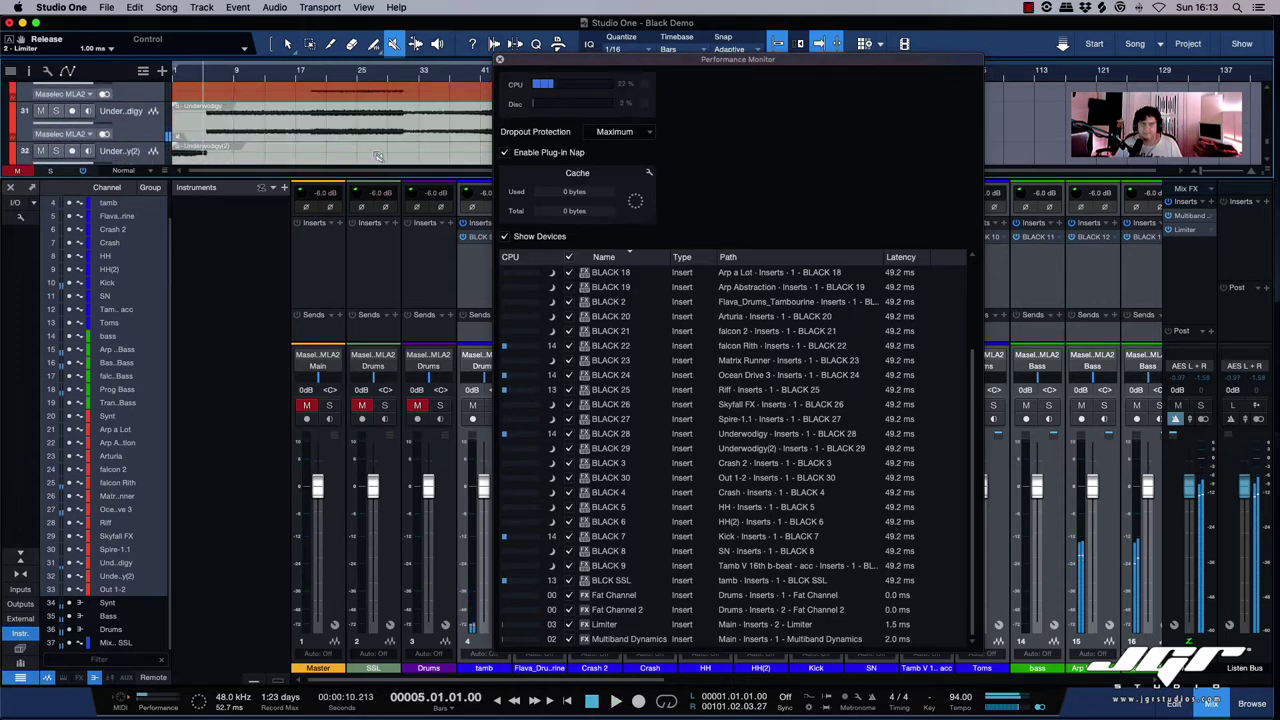
pyautogui.click(236, 72)
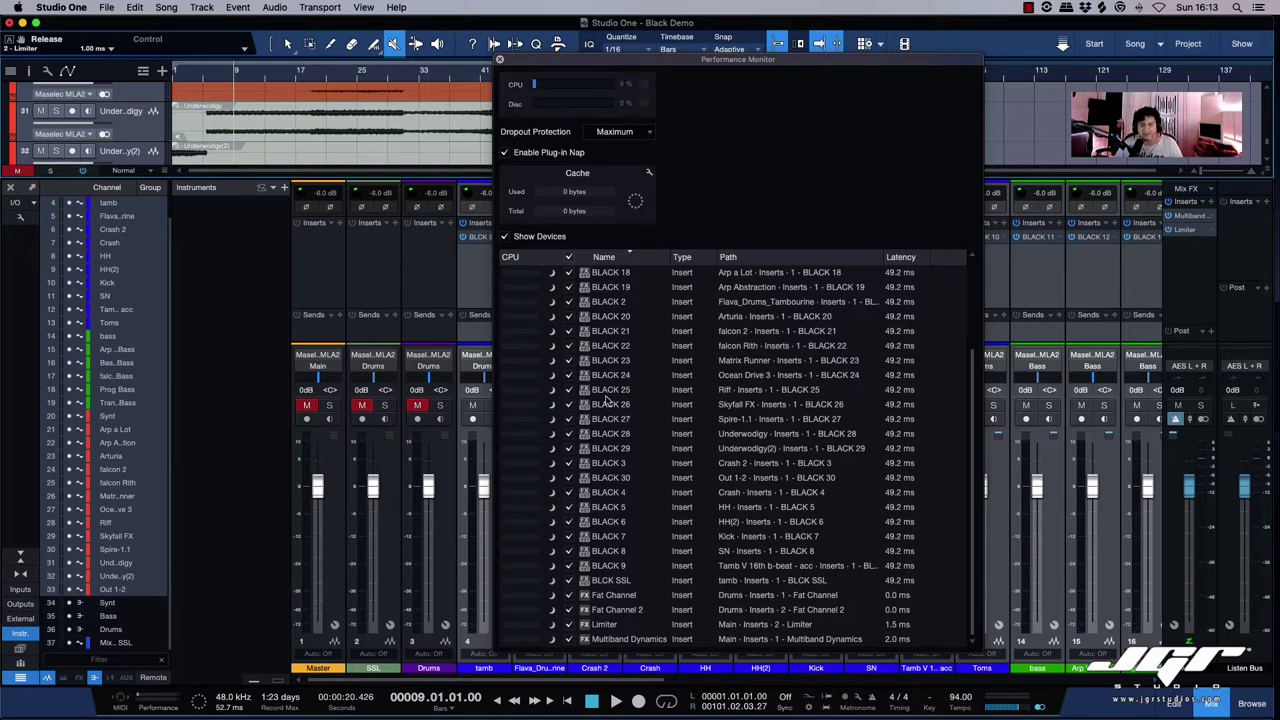
# Reposition the Performance Monitor so the mixer's synth channels and the Synt, Bass and Drums buses can be viewed beside it.
pyautogui.scroll(1, 388, 120)
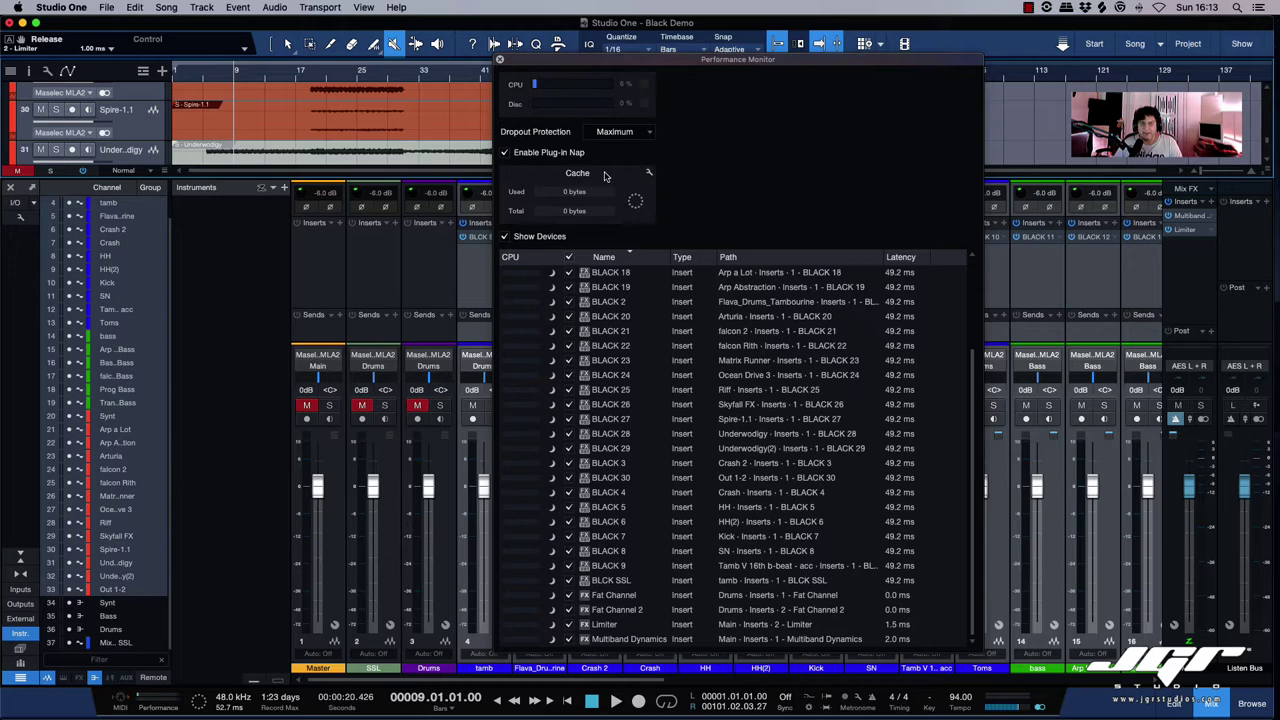
pyautogui.moveTo(589, 66); pyautogui.dragTo(754, 55)
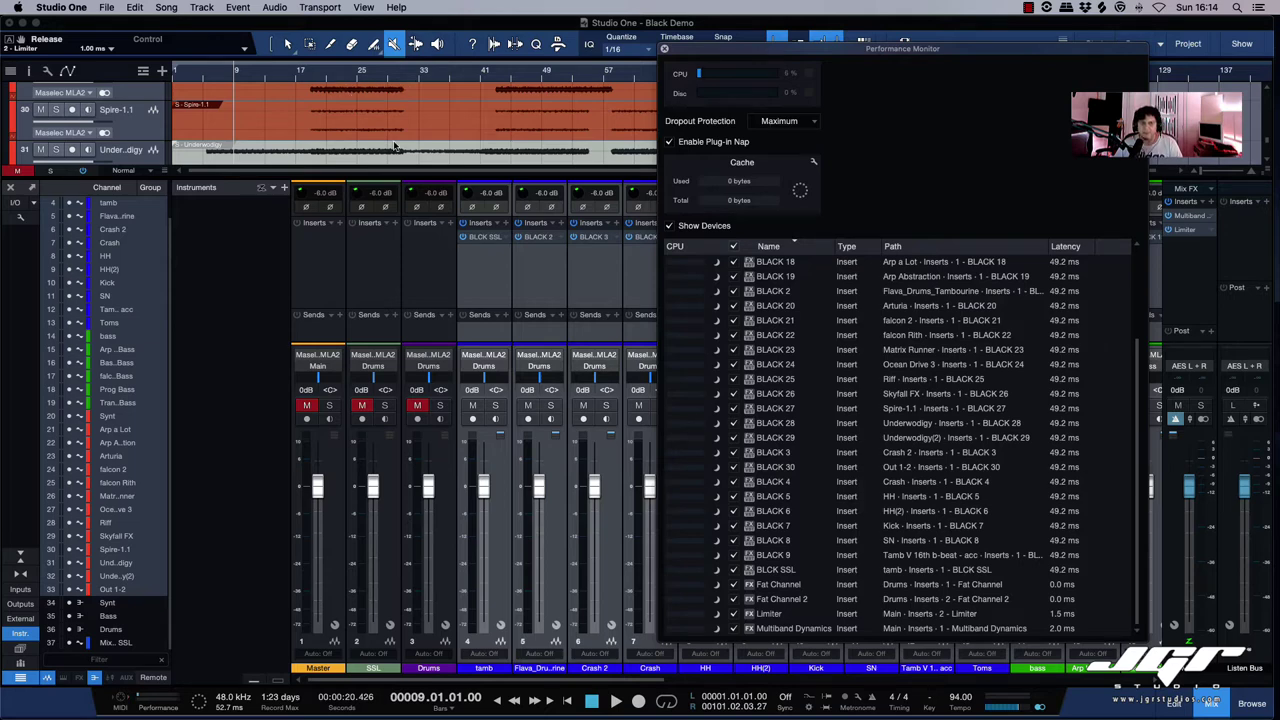
pyautogui.hscroll(10, 480, 265)
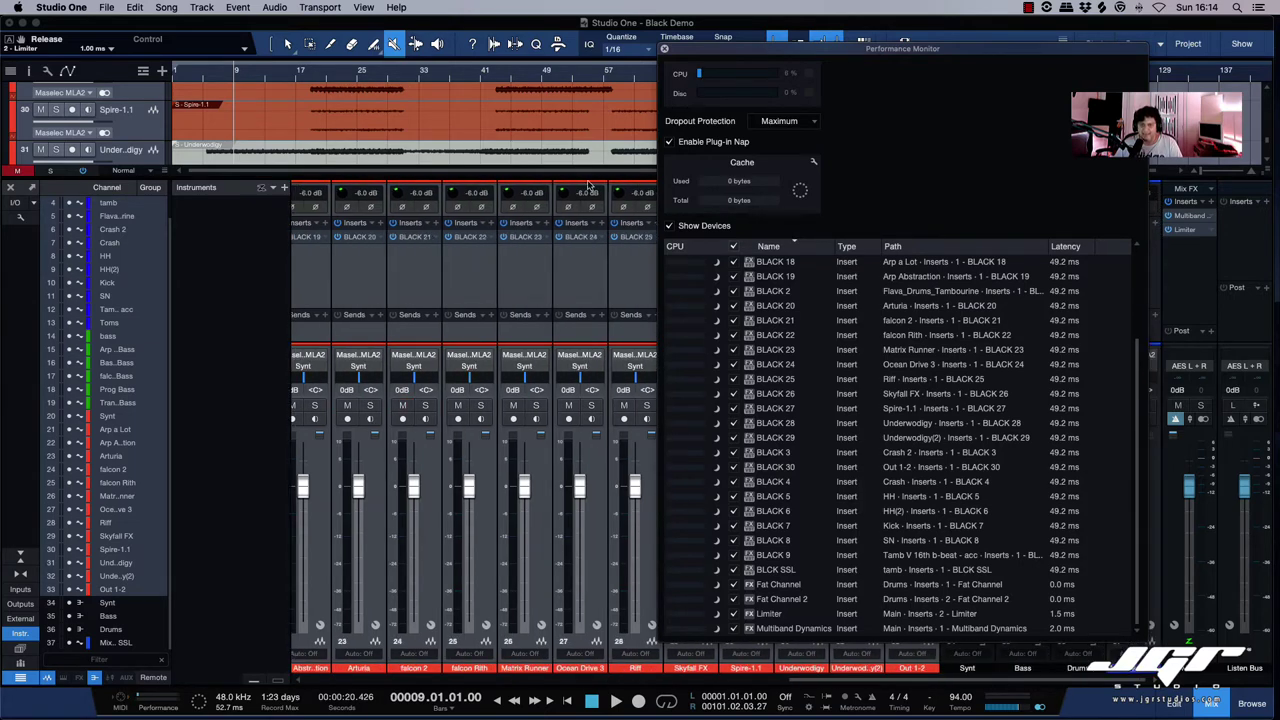
pyautogui.moveTo(722, 44); pyautogui.dragTo(496, 37)
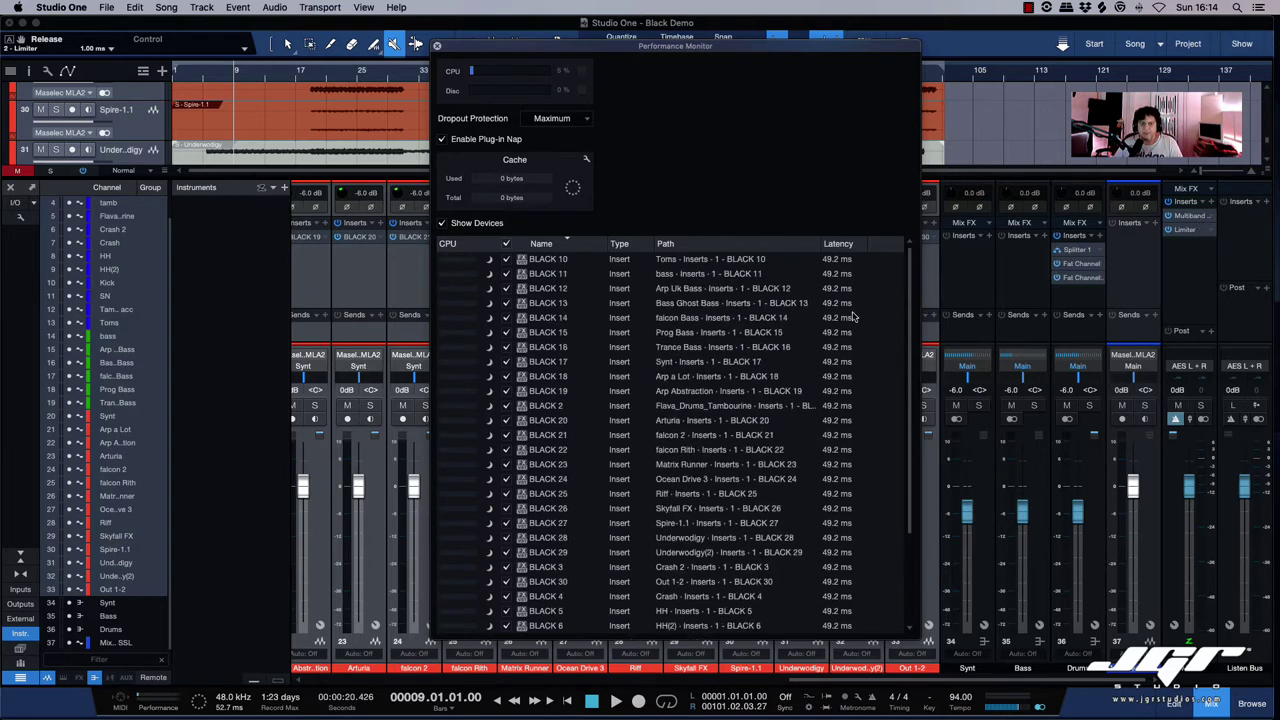
# Play the song from bar 9 and examine the total CPU load and each plug-in's load in the Performance Monitor.
pyautogui.press('space')
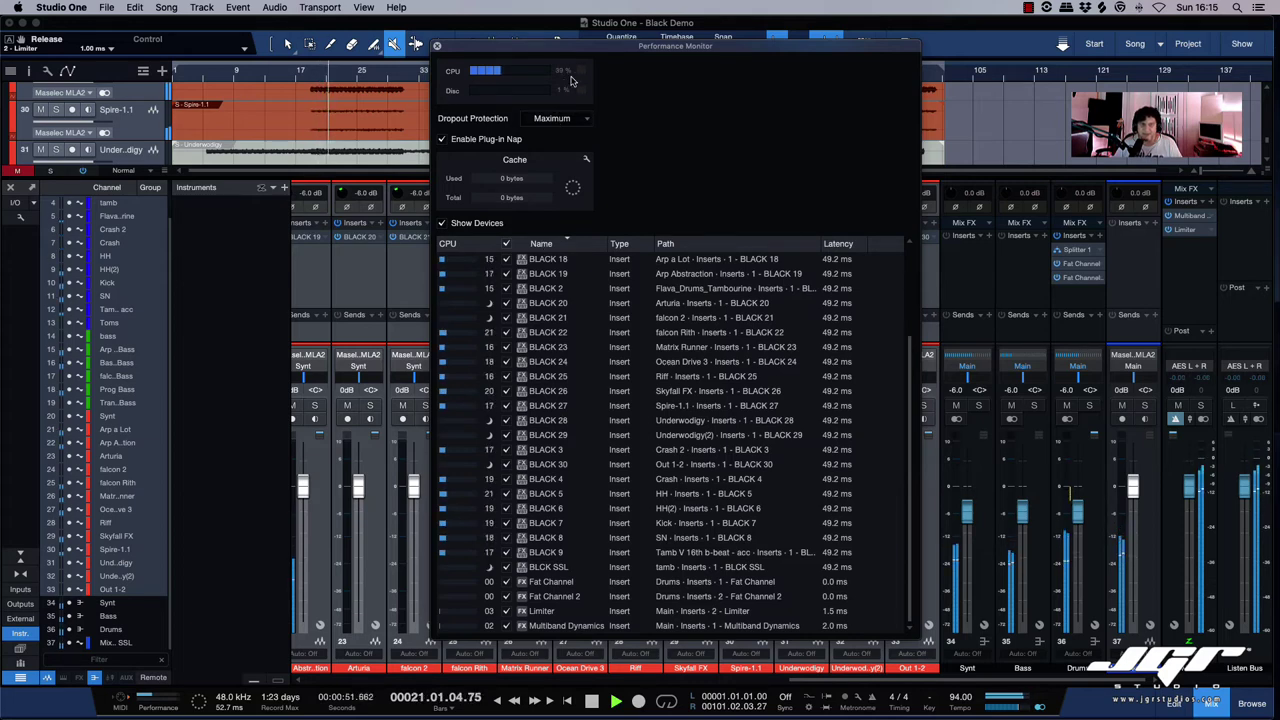
pyautogui.moveTo(575, 52); pyautogui.dragTo(657, 49)
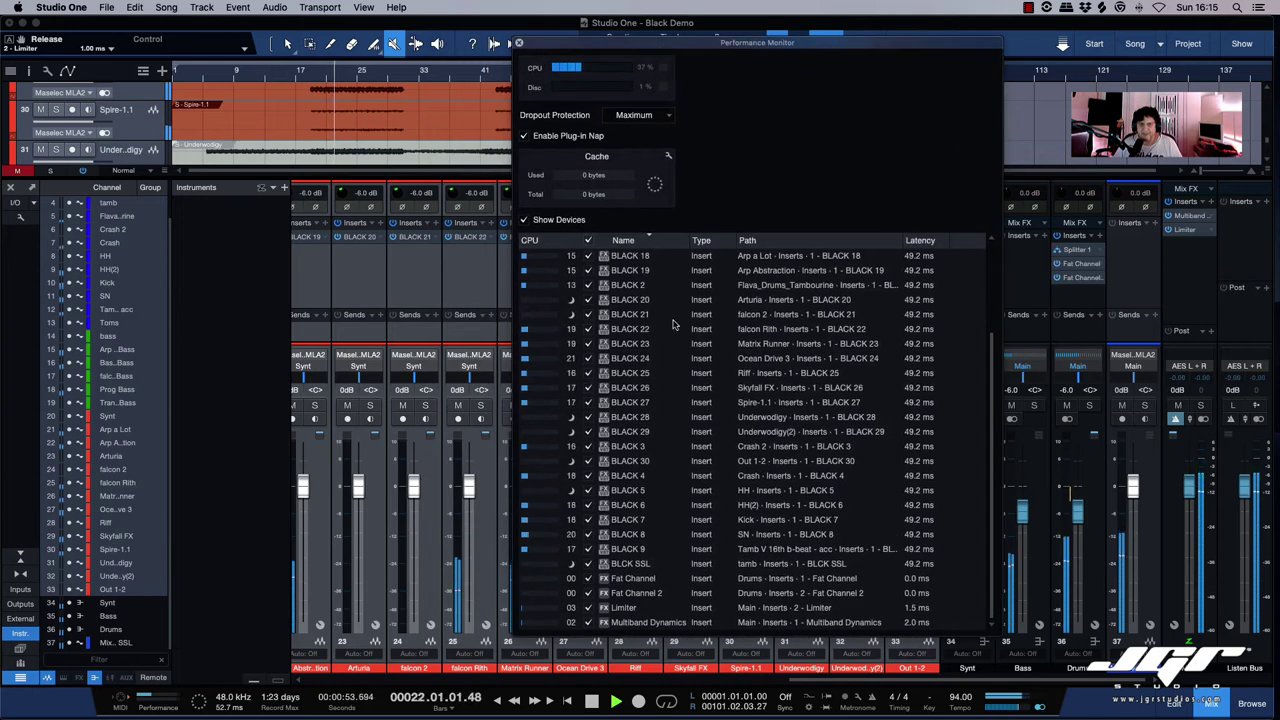
pyautogui.scroll(3, 647, 344)
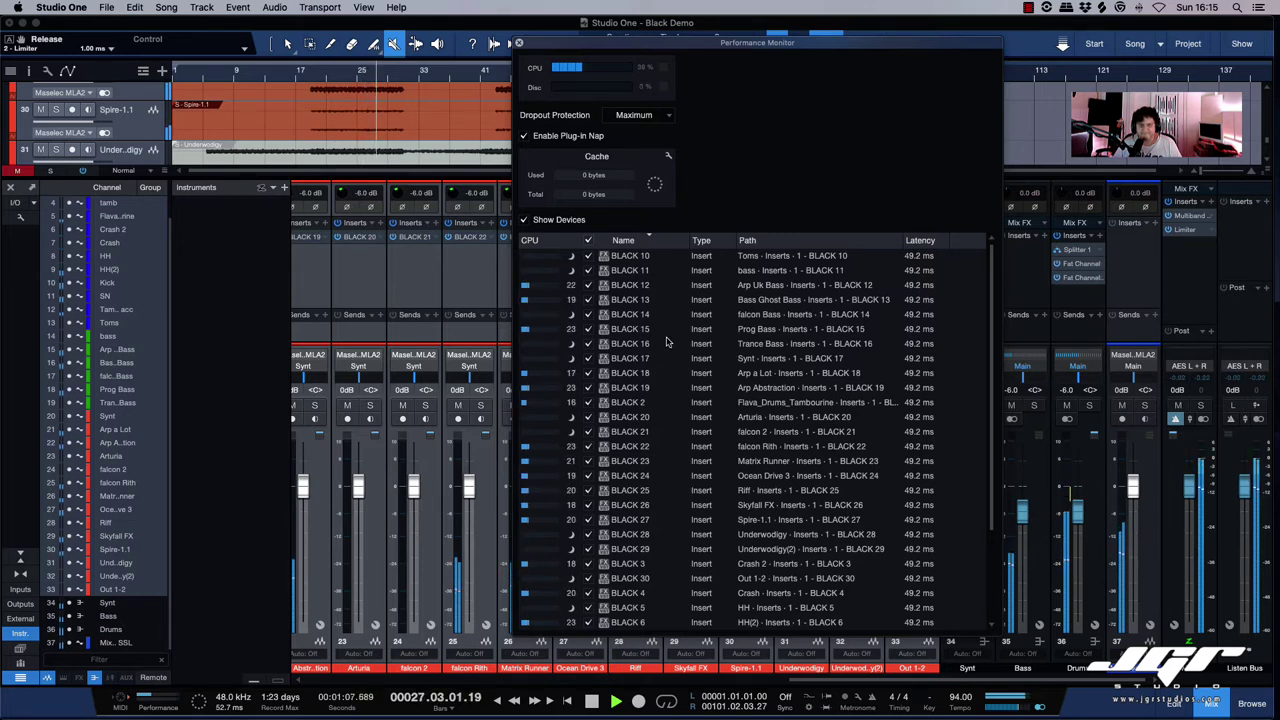
pyautogui.scroll(-5, 652, 343)
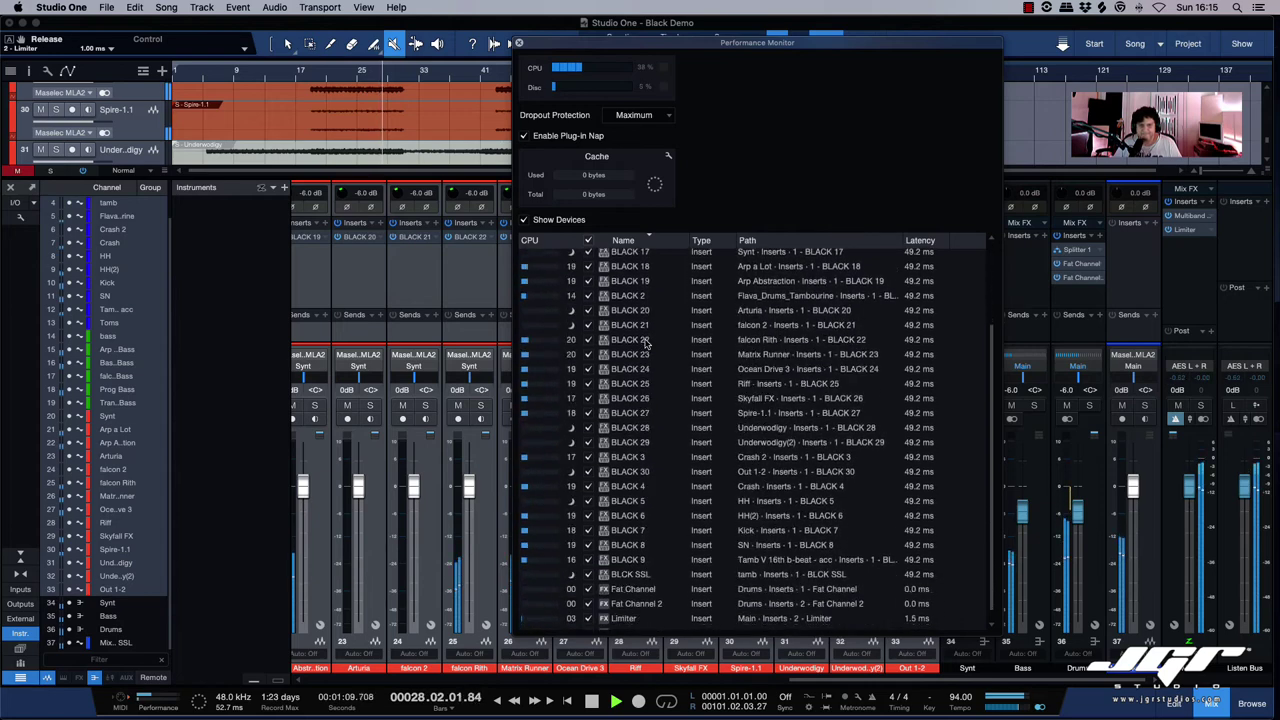
pyautogui.scroll(5, 645, 343)
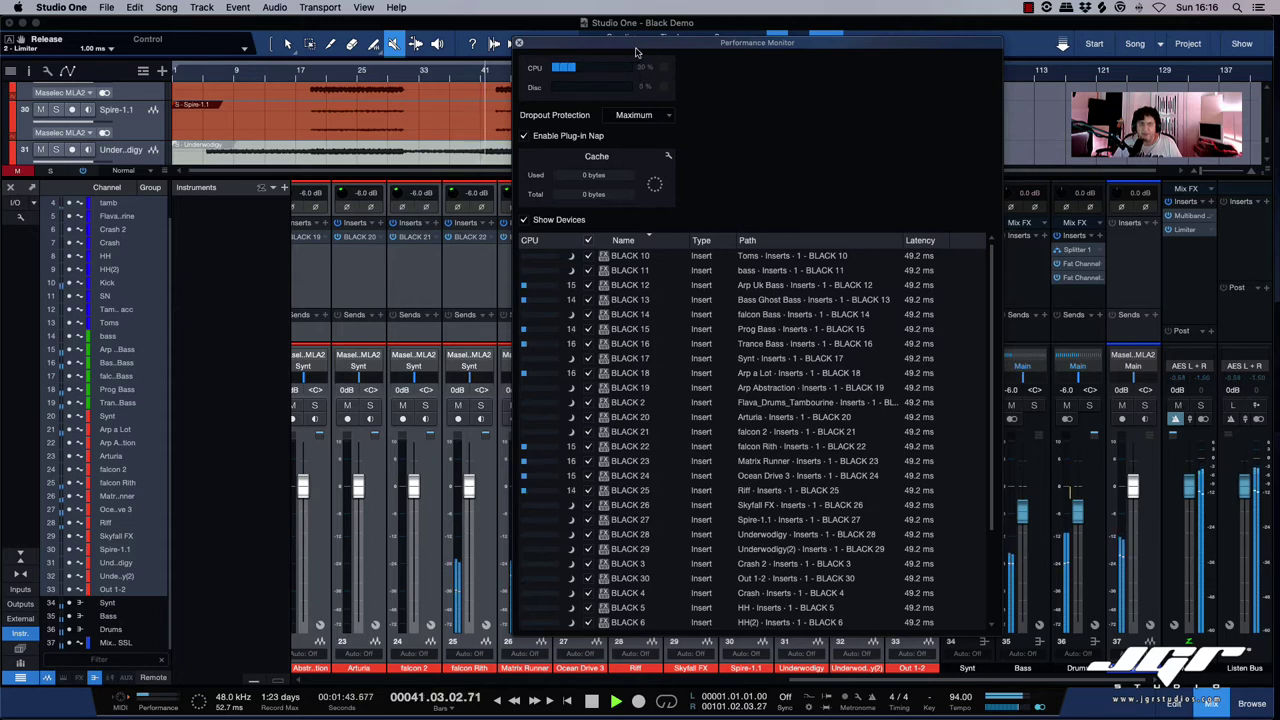
# Move the Performance Monitor higher, check which plug-ins are active or napping throughout the device list, and stop playback.
pyautogui.moveTo(634, 50); pyautogui.dragTo(718, 51)
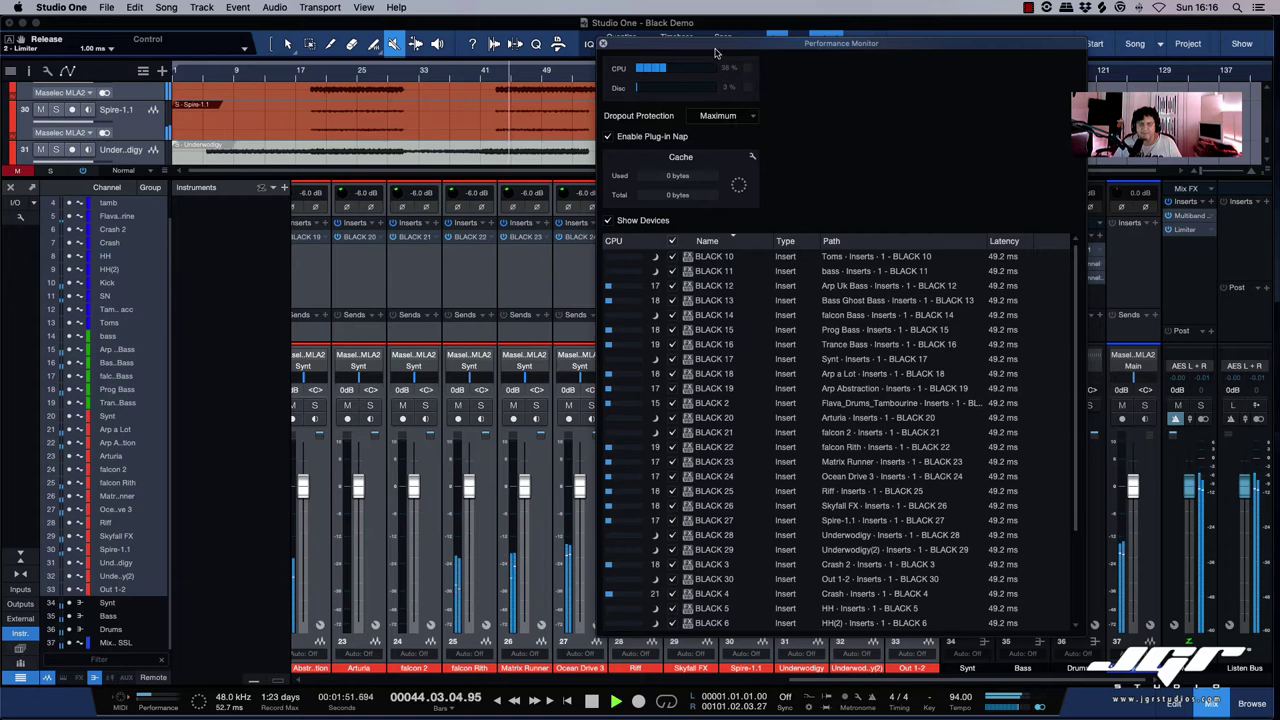
pyautogui.moveTo(714, 50); pyautogui.dragTo(689, 31)
pyautogui.scroll(-3, 765, 298)
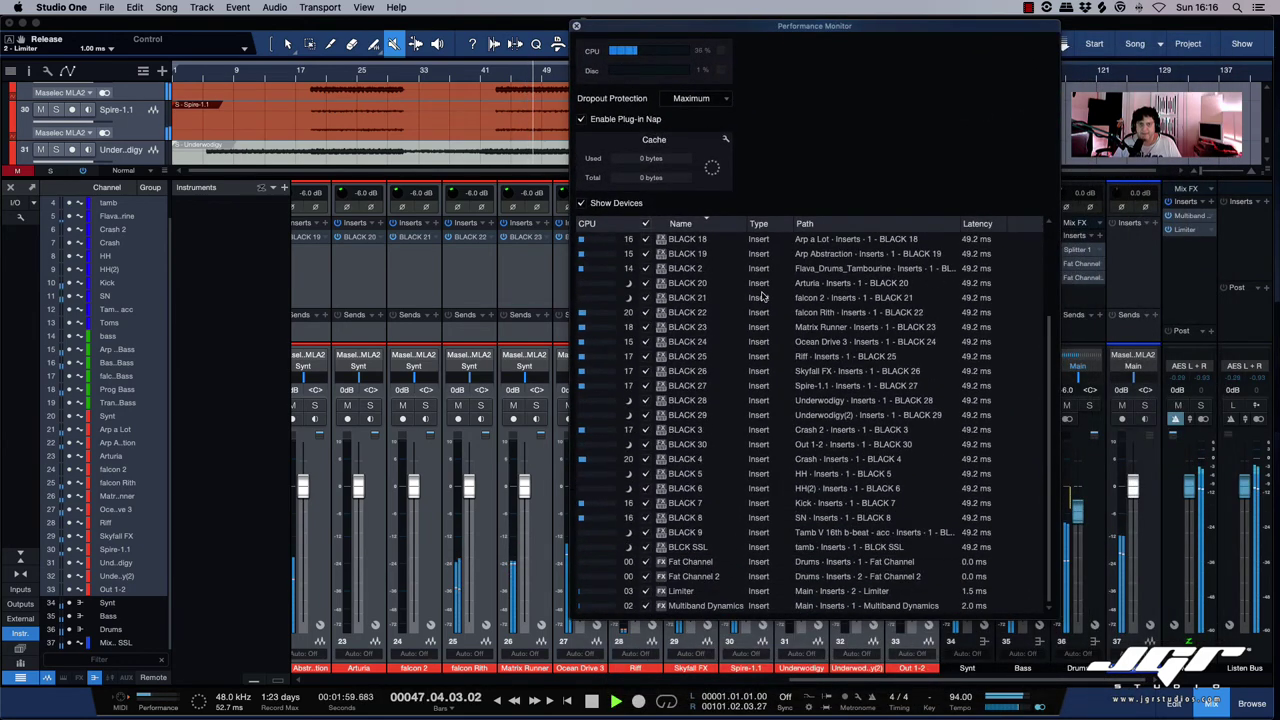
pyautogui.scroll(1, 765, 298)
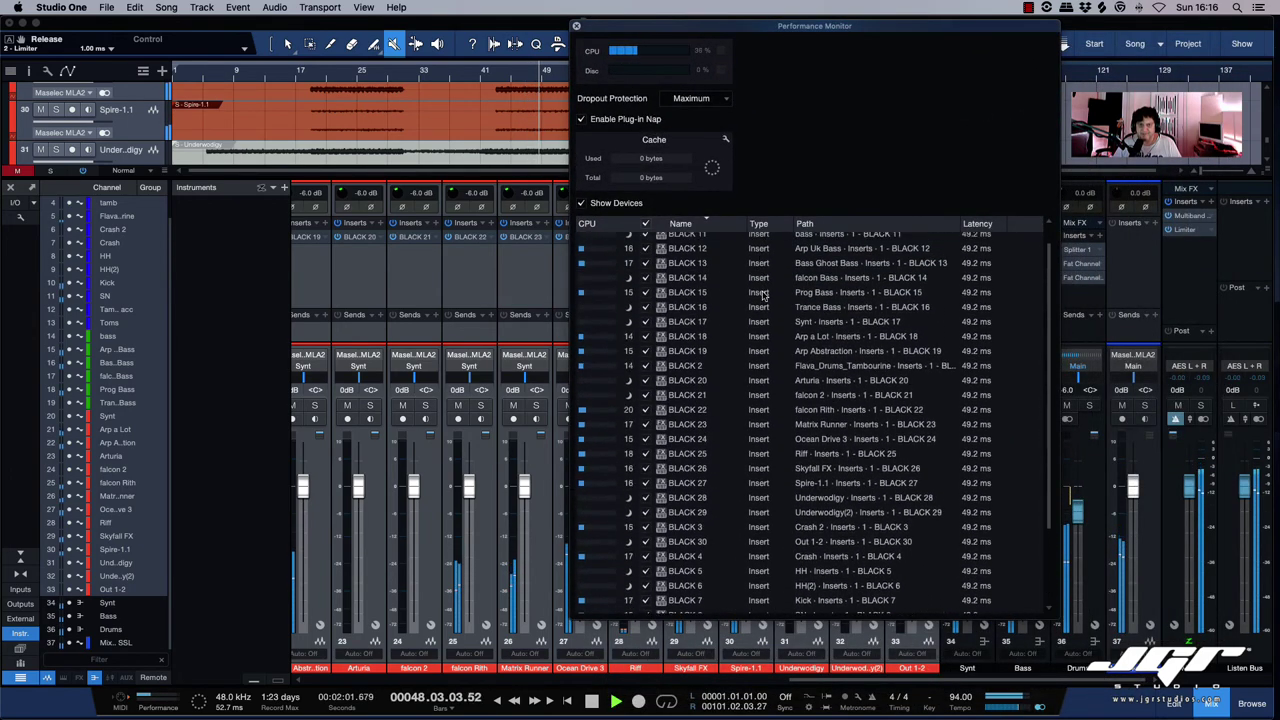
pyautogui.scroll(2, 763, 294)
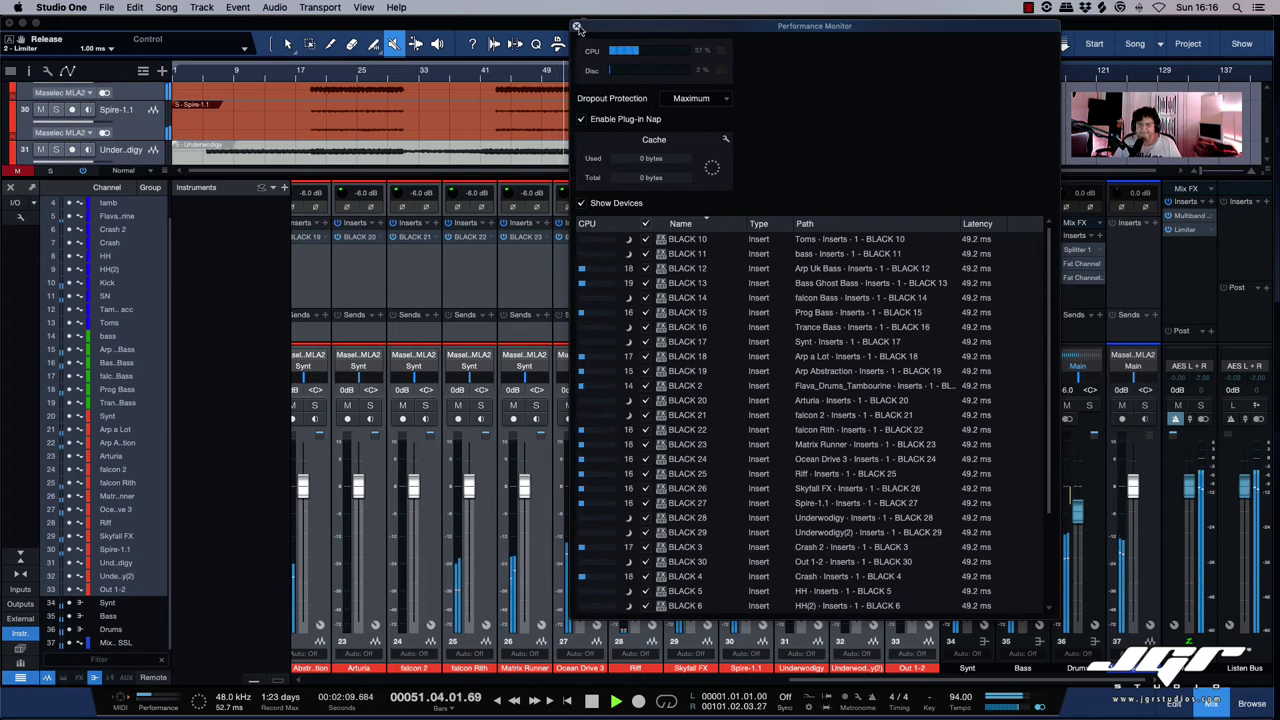
pyautogui.scroll(-3, 740, 247)
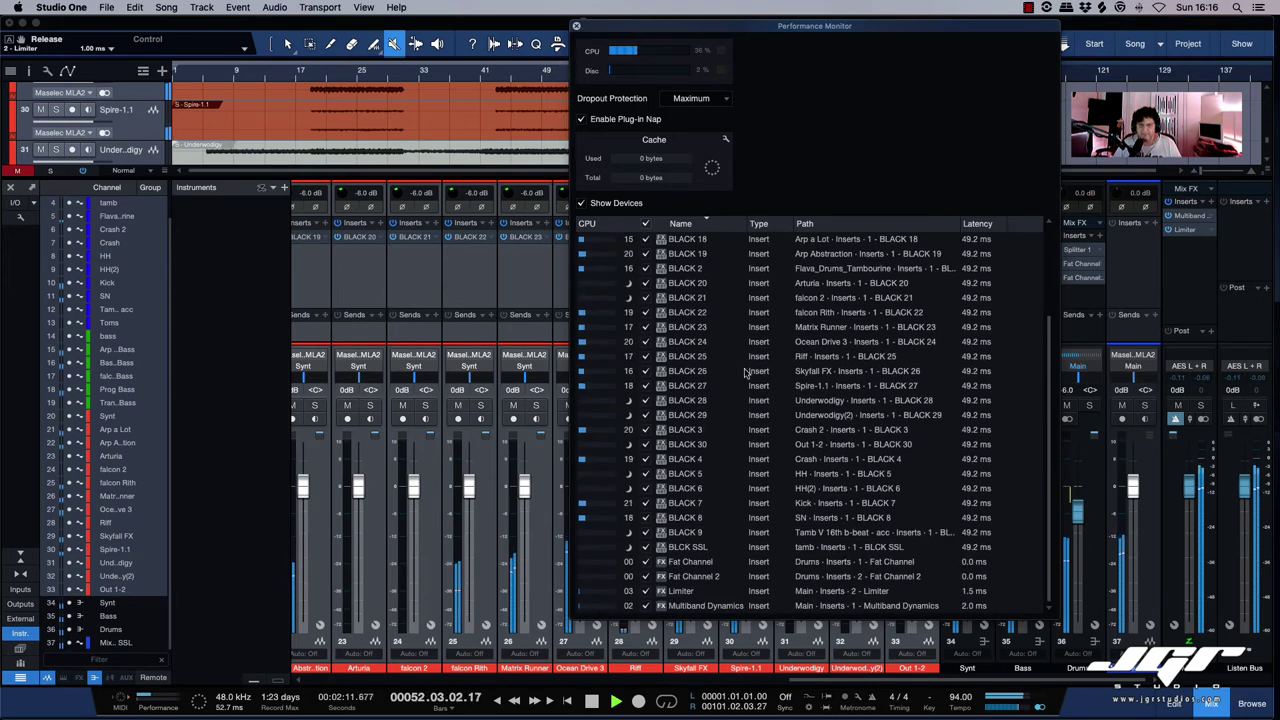
pyautogui.press('space')
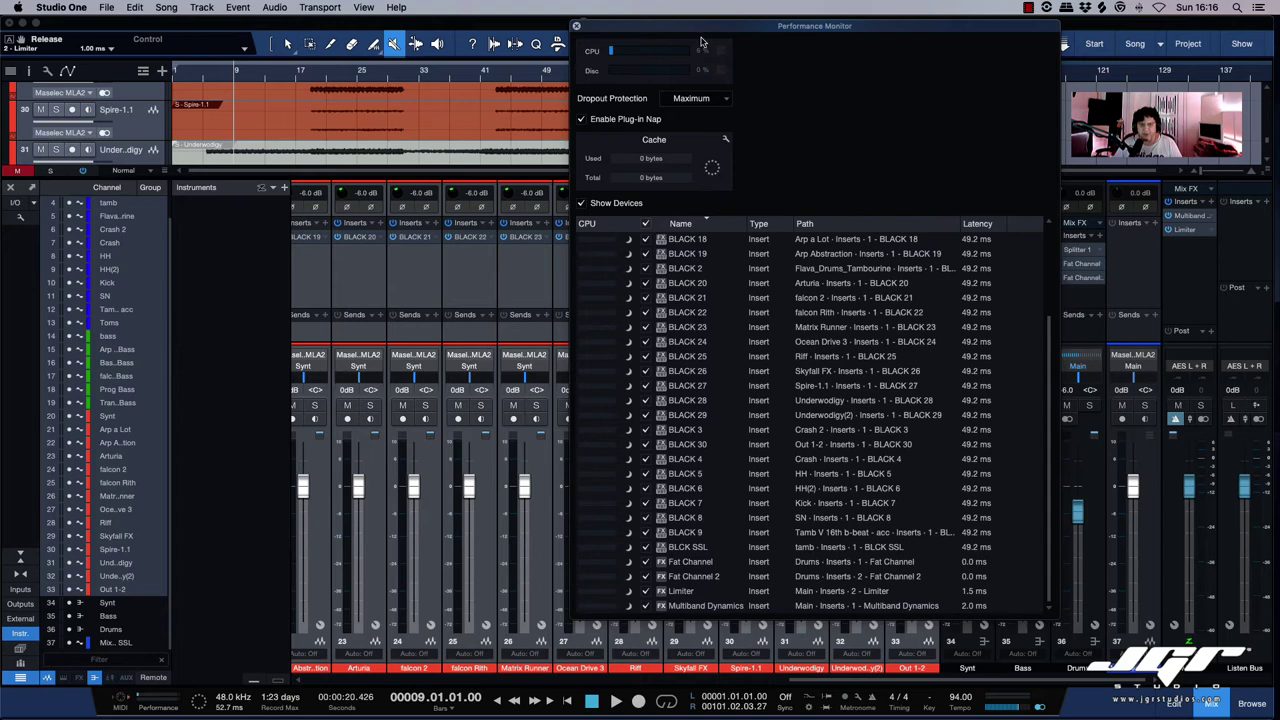
# Review the device list with playback stopped and move the Performance Monitor down below the main toolbar.
pyautogui.scroll(4, 722, 277)
pyautogui.scroll(-4, 722, 289)
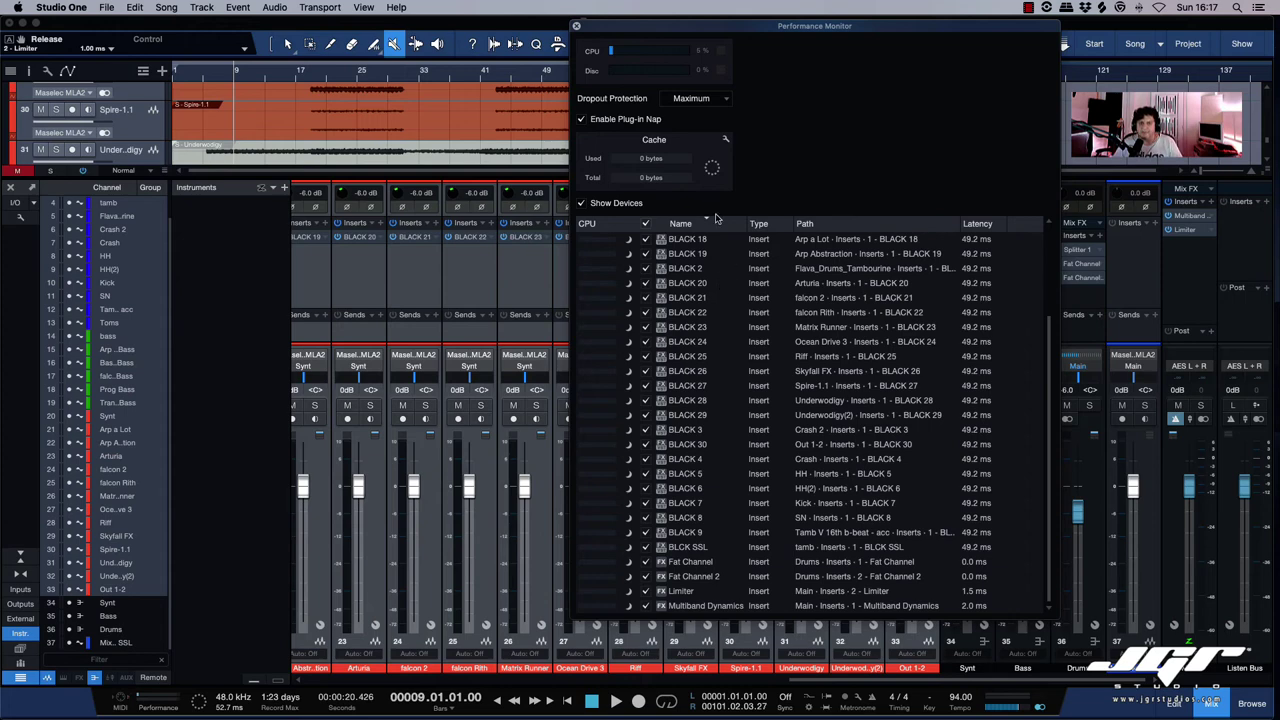
pyautogui.moveTo(732, 27); pyautogui.dragTo(754, 72)
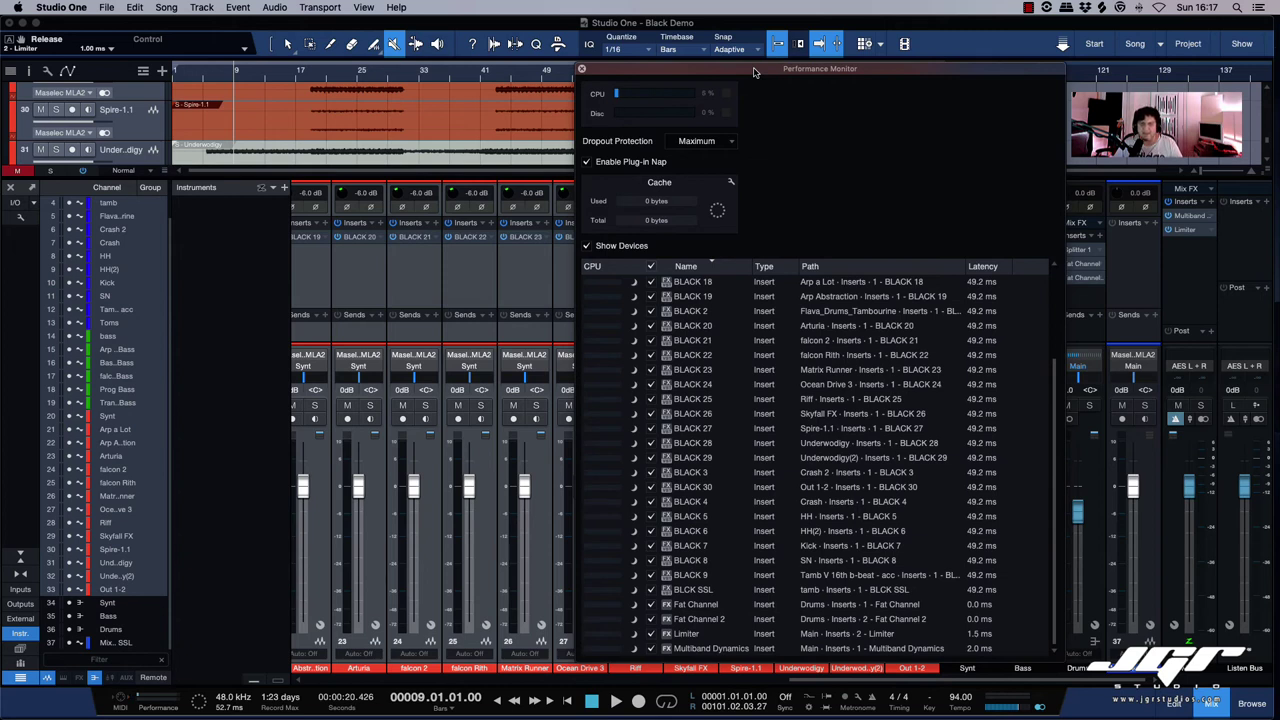
pyautogui.moveTo(754, 72); pyautogui.dragTo(756, 68)
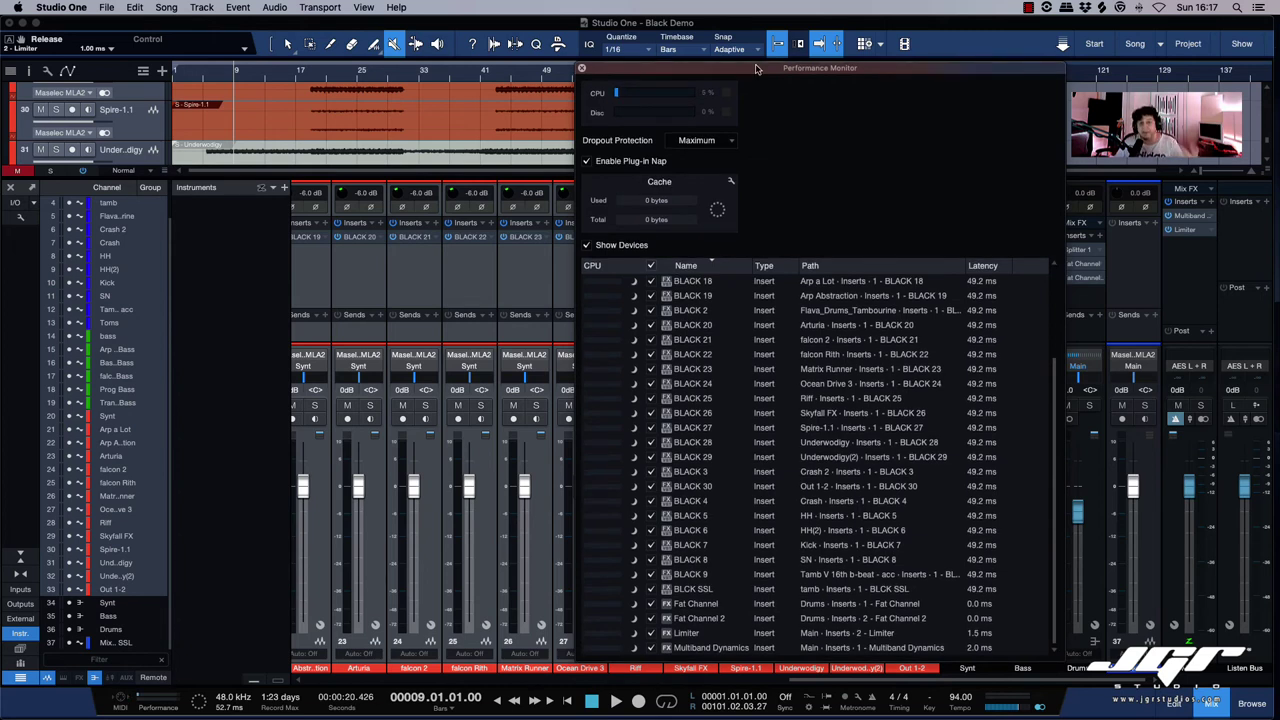